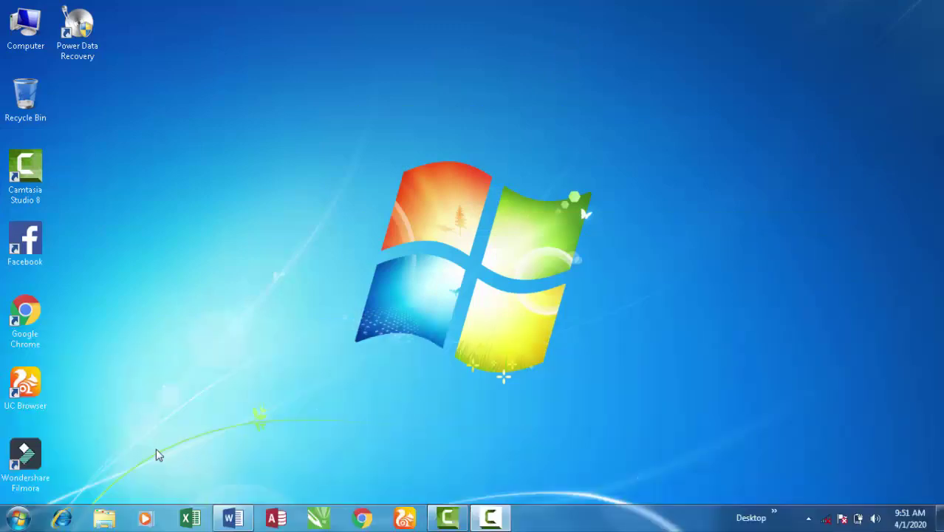
Launch Word from the taskbar to get a blank Document1
left_click(232, 517)
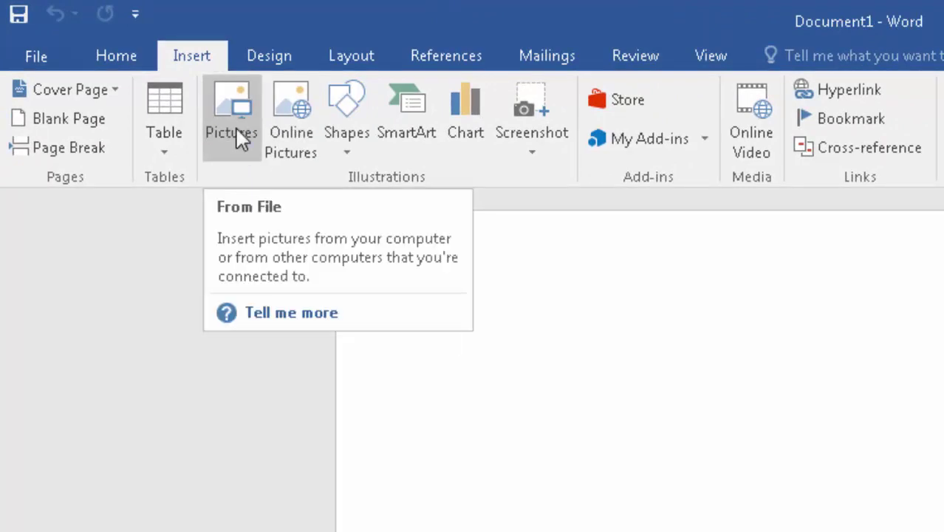
left_click(299, 124)
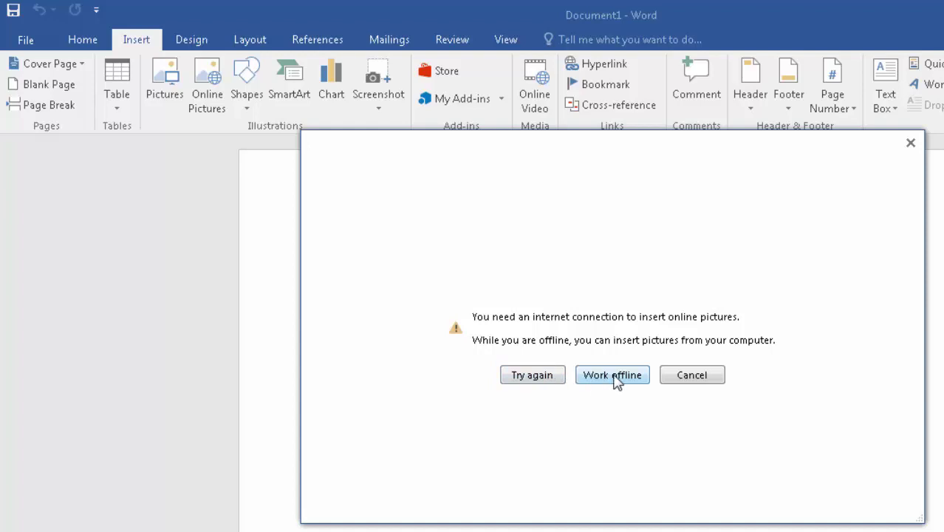
left_click(695, 376)
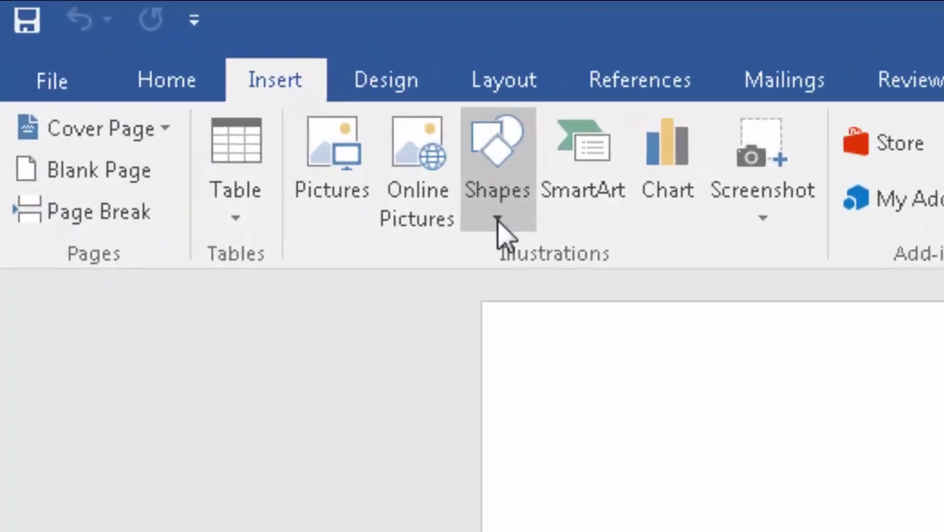
Draw a wide text box spanning the top of the page
left_click(497, 221)
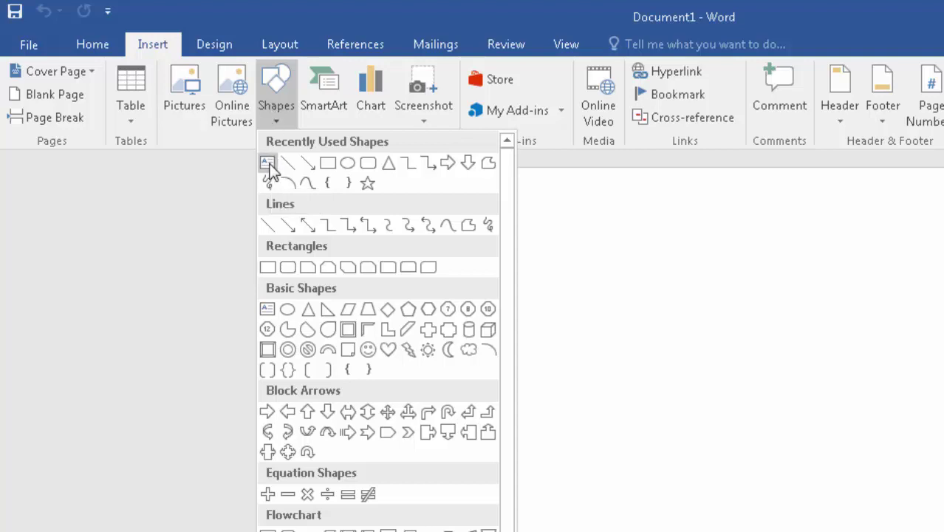
left_click(267, 163)
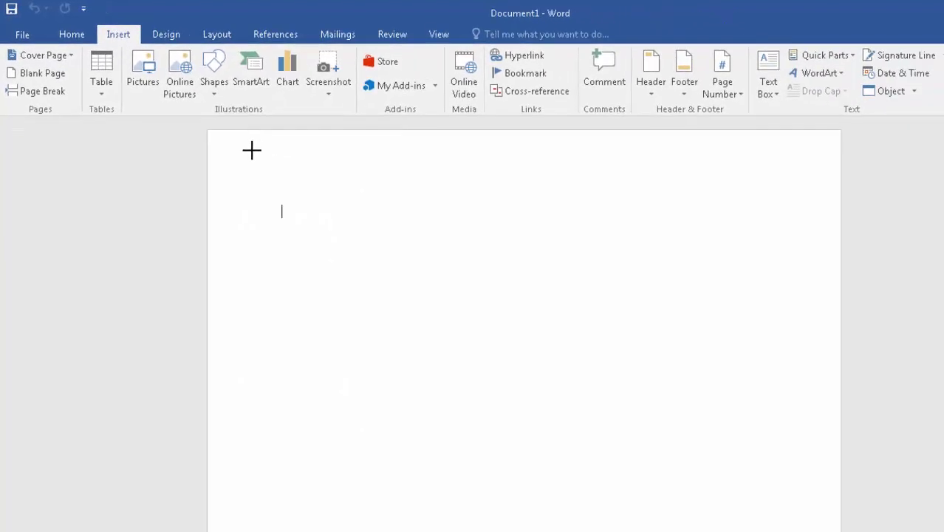
left_click_drag(220, 142, 833, 329)
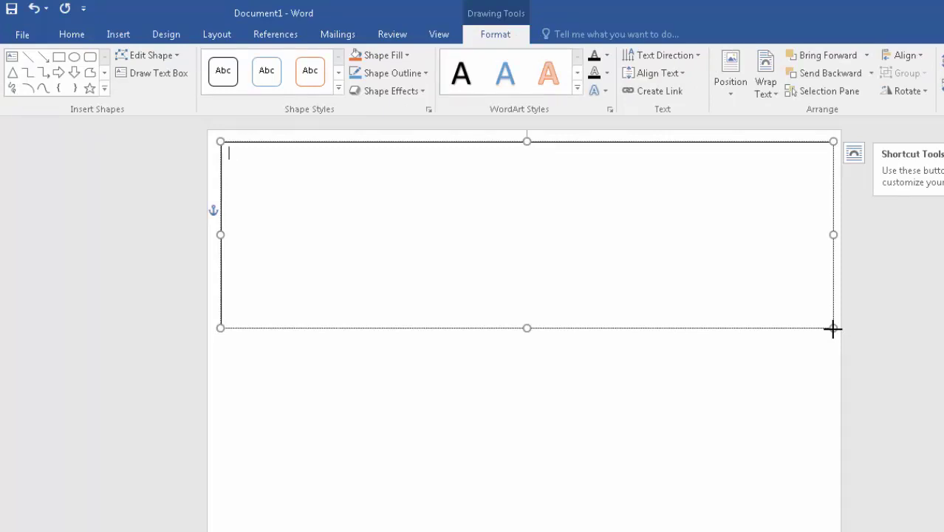
Type 'Noor Computes Academy kuchlak' in the text box, fixing the typos
type("N")
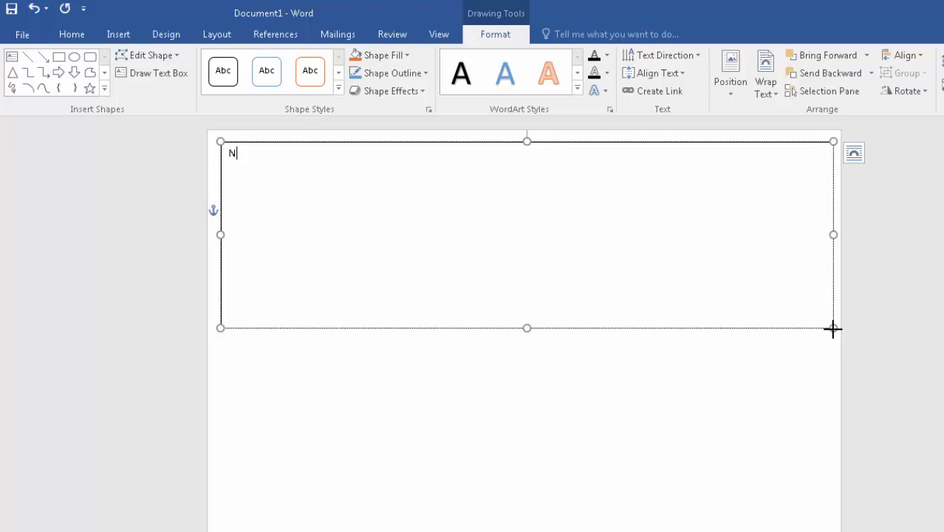
type("Oks")
key("BackSpace")
key("BackSpace")
key("BackSpace")
type("o")
type("or")
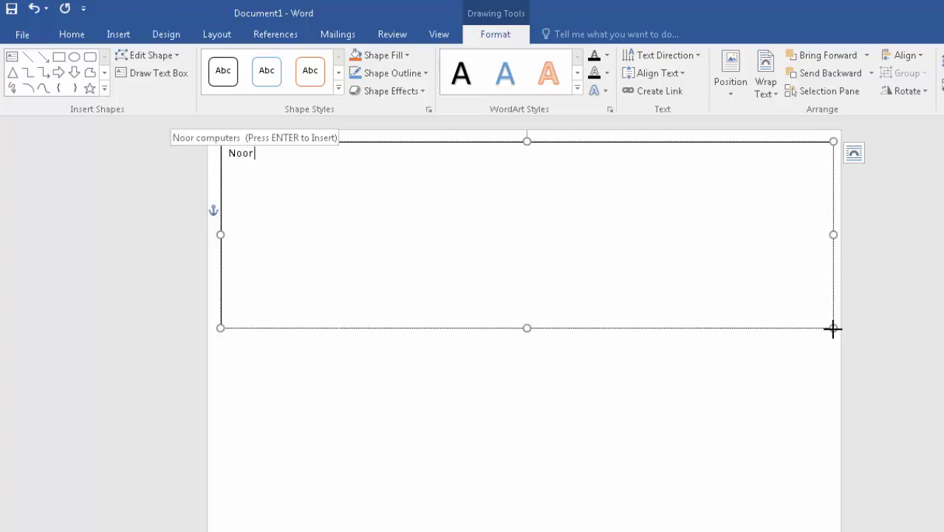
type(" Computes A")
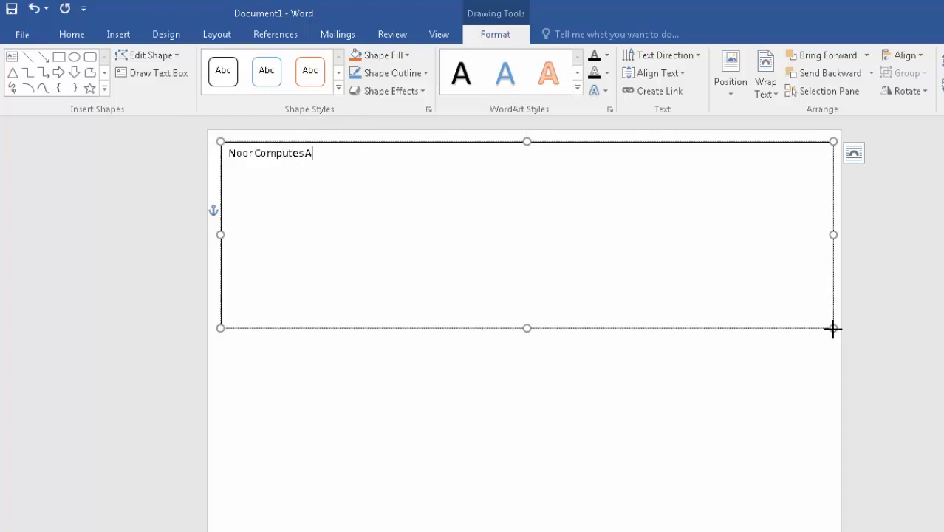
type("cademy ")
type("Kuchlak")
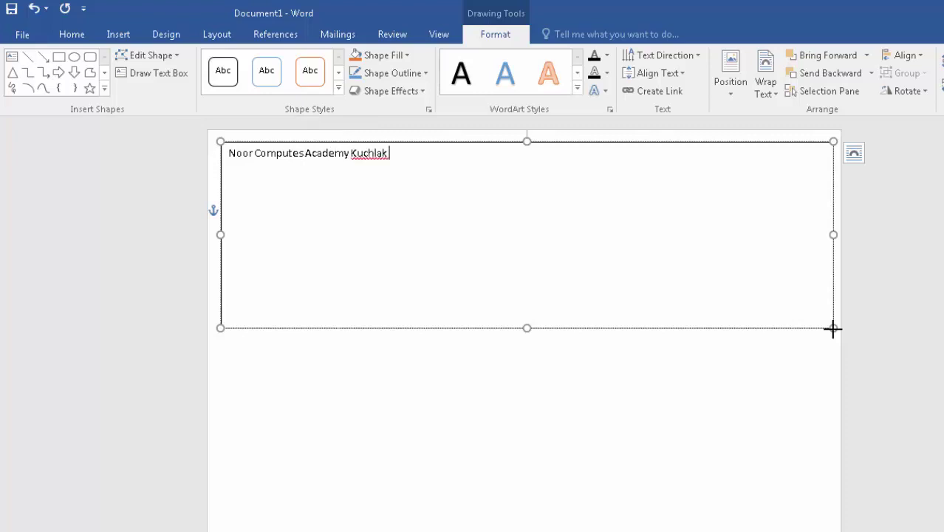
key("BackSpace")
key("BackSpace")
key("BackSpace")
key("BackSpace")
key("BackSpace")
key("BackSpace")
type("kuchlak ")
type("S")
key("BackSpace")
type("S")
key("BackSpace")
type("S")
key("BackSpace")
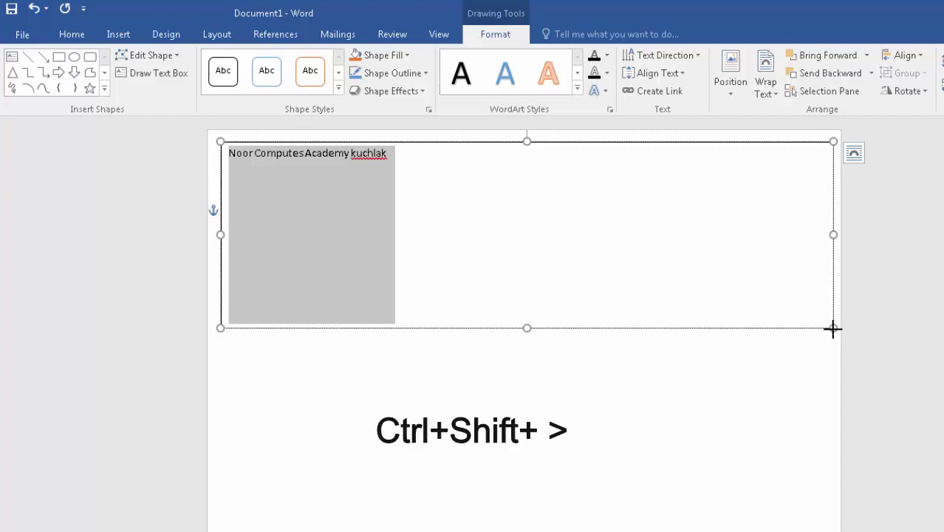
Enlarge the text box wording to 170 pt and centre it within the box
key("ctrl+shift+period")
key("ctrl+shift+period")
key("ctrl+shift+period")
key("ctrl+shift+period")
key("ctrl+shift+period")
key("ctrl+shift+period")
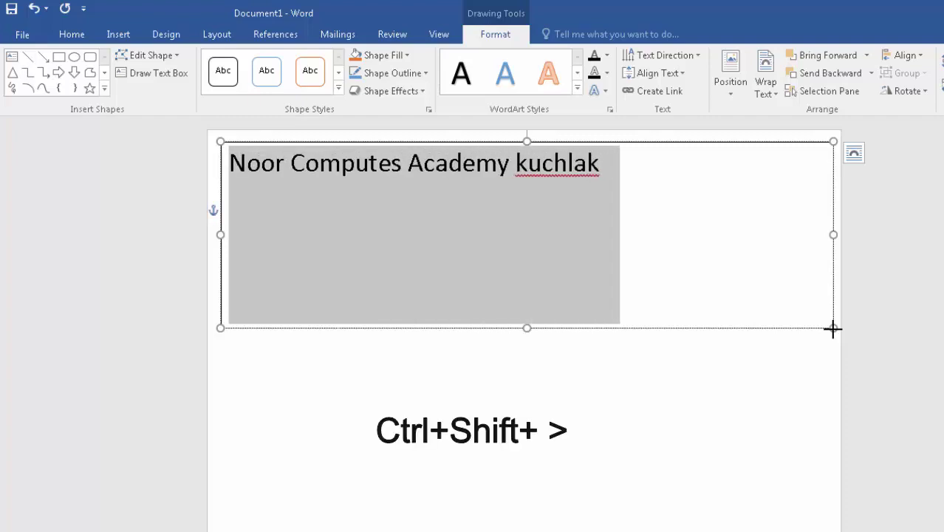
key("ctrl+shift+period")
key("ctrl+shift+period")
key("ctrl+shift+period")
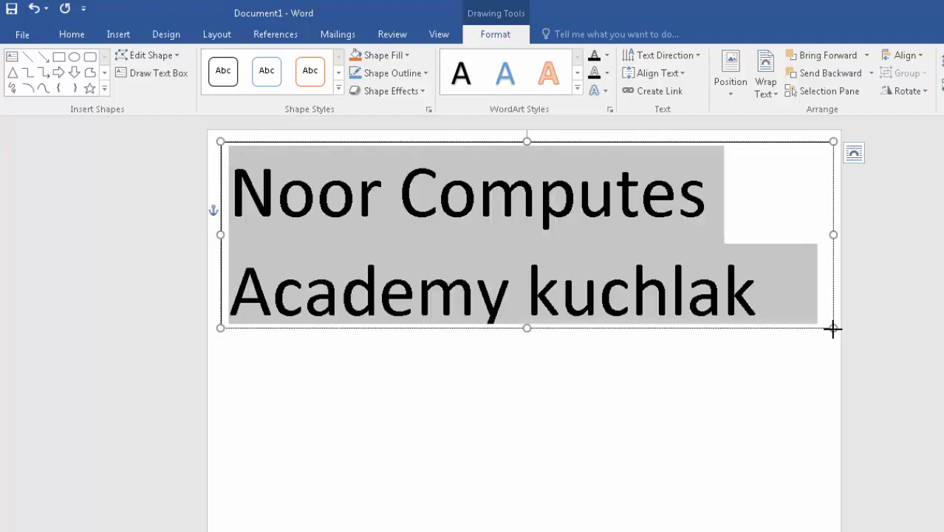
key("ctrl+shift+period")
key("ctrl+shift+period")
key("ctrl+shift+period")
key("ctrl+shift+period")
key("ctrl+shift+period")
key("ctrl+shift+period")
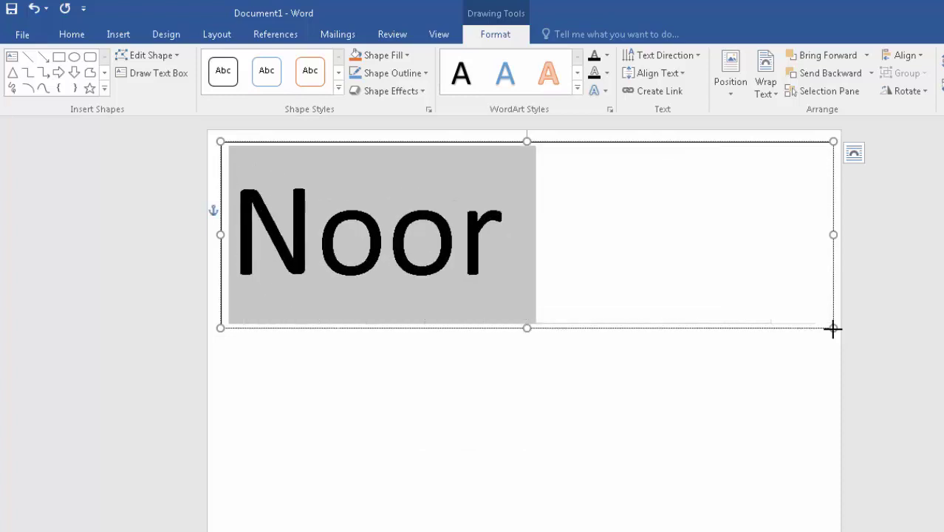
key("ctrl+shift+period")
key("ctrl+shift+period")
key("ctrl+shift+period")
key("ctrl+shift+period")
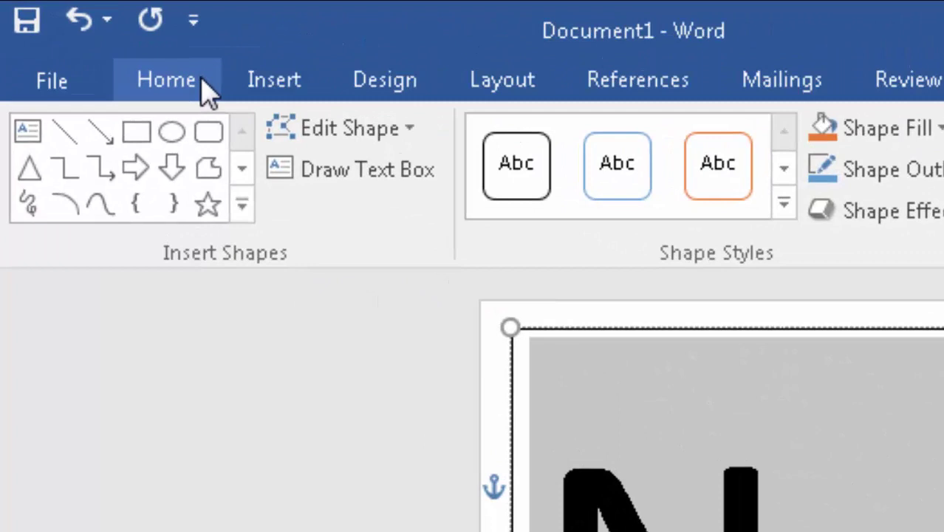
left_click(72, 34)
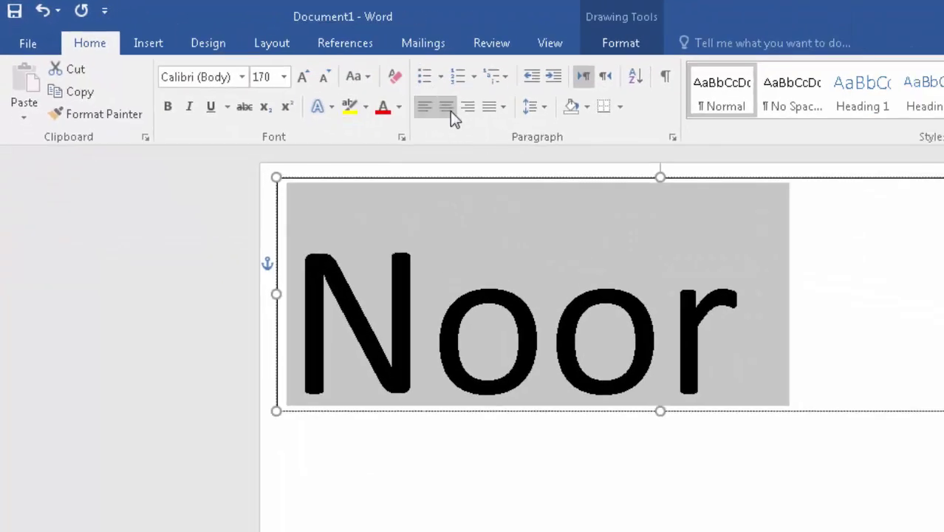
left_click(450, 111)
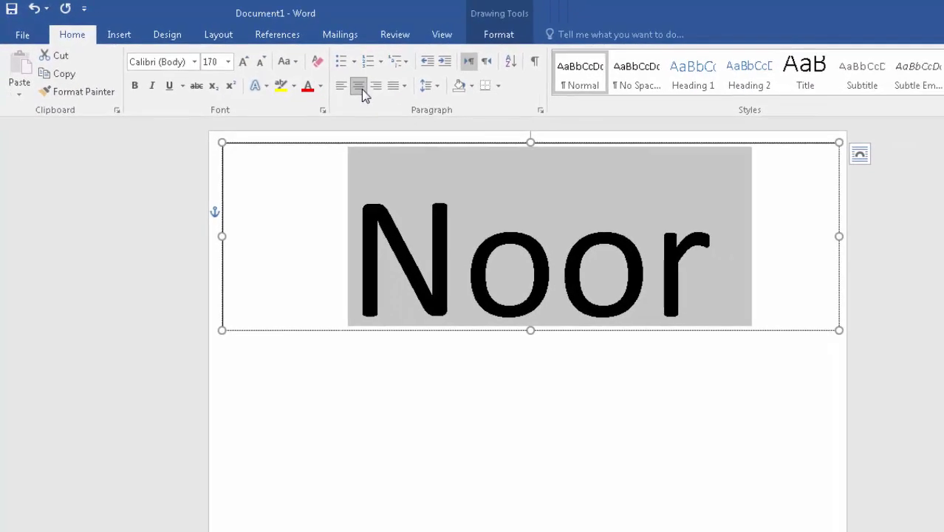
left_click(505, 43)
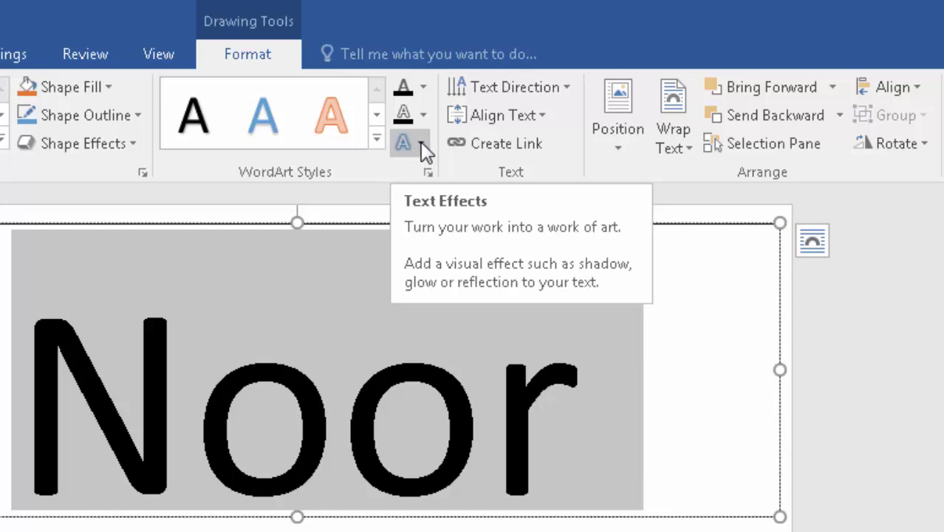
Apply the Follow Path Arch transform and shrink the WordArt frame around the curve
left_click(420, 142)
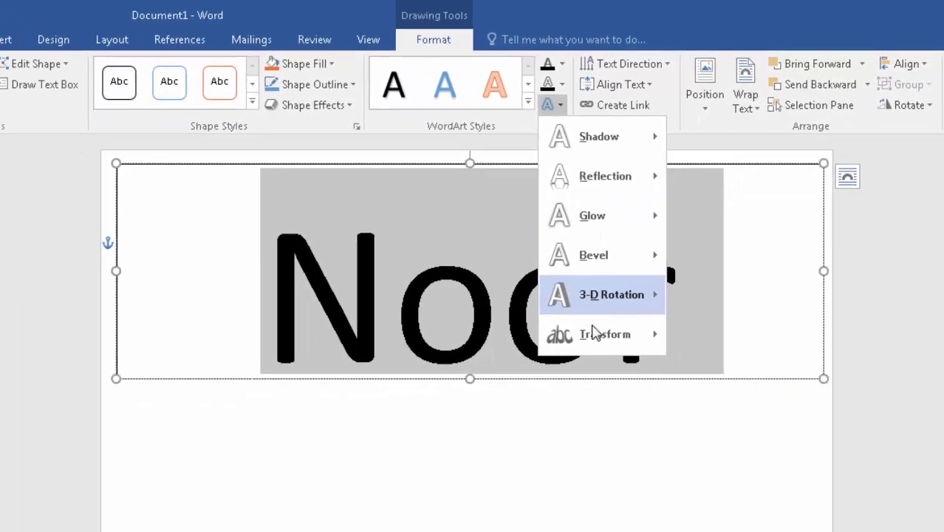
mouse_move(640, 320)
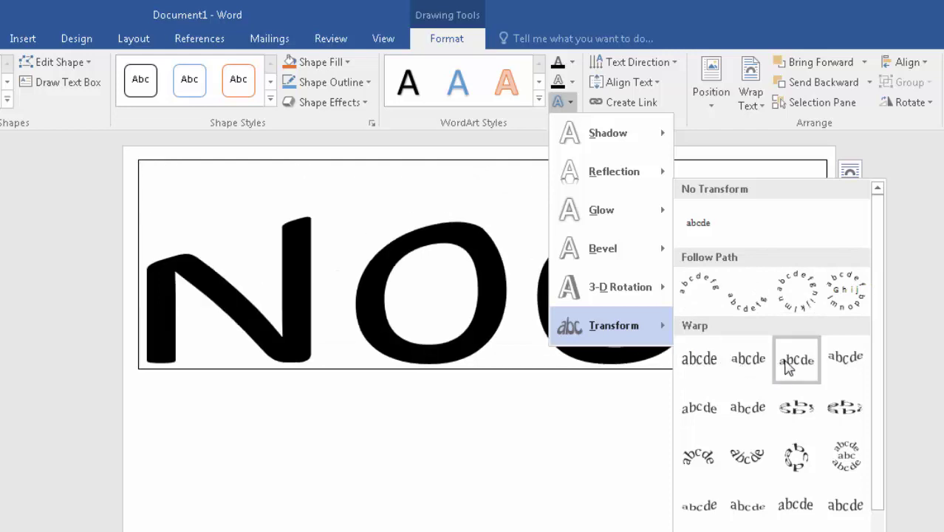
left_click(692, 283)
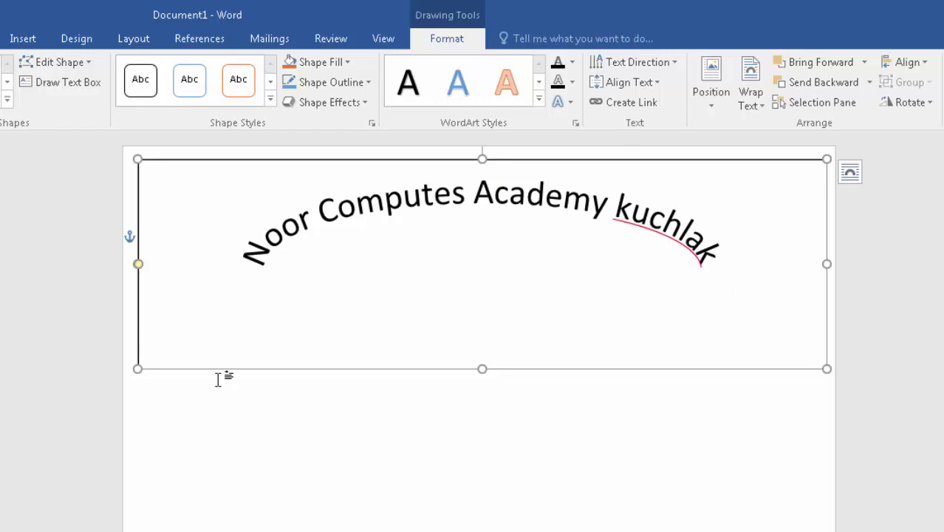
mouse_move(129, 412)
left_mouse_down()
mouse_move(143, 334)
mouse_move(142, 345)
left_mouse_up()
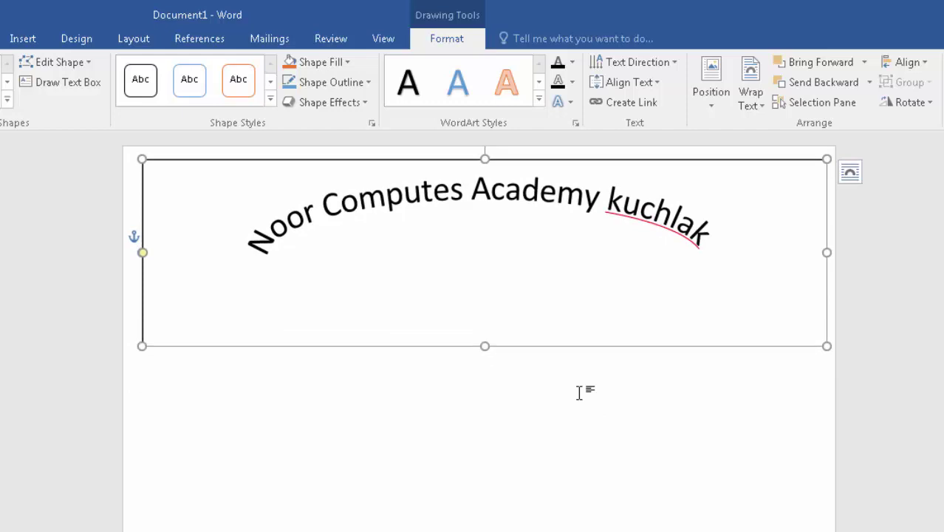
Set the arched WordArt to No Fill and No Outline
left_click(347, 64)
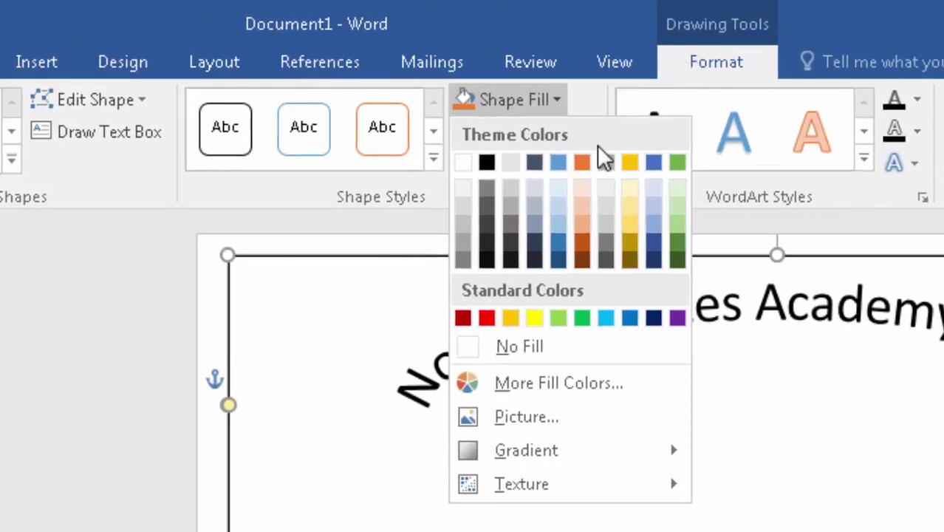
left_click(496, 346)
left_click(547, 131)
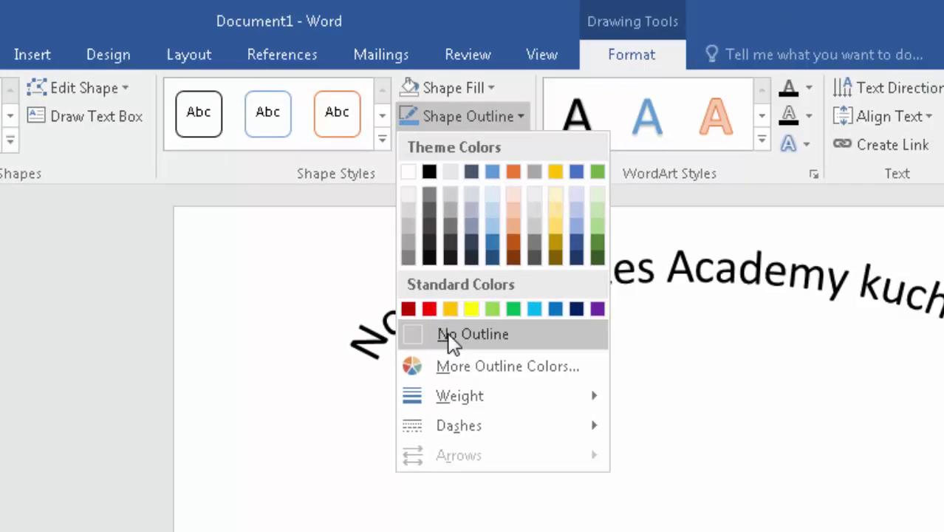
left_click(448, 336)
left_click(240, 277)
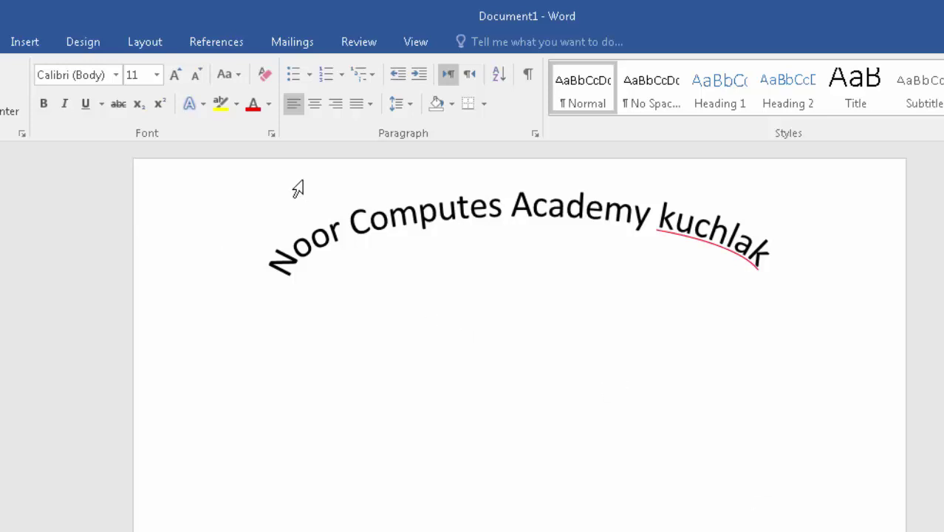
Draw a wide text box under the title and type 'Phone Numbe :' followed by the phone number
left_click(20, 42)
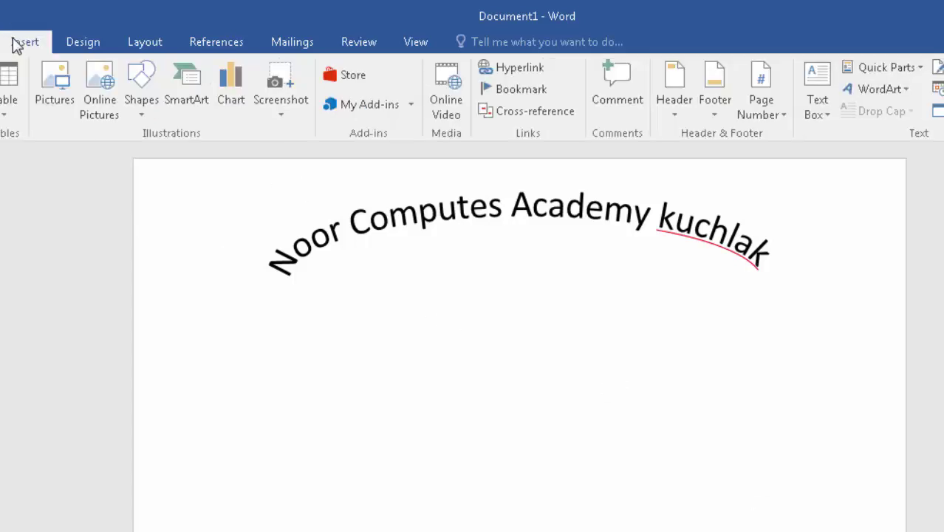
left_click(135, 112)
left_click(134, 155)
left_click_drag(367, 274, 687, 305)
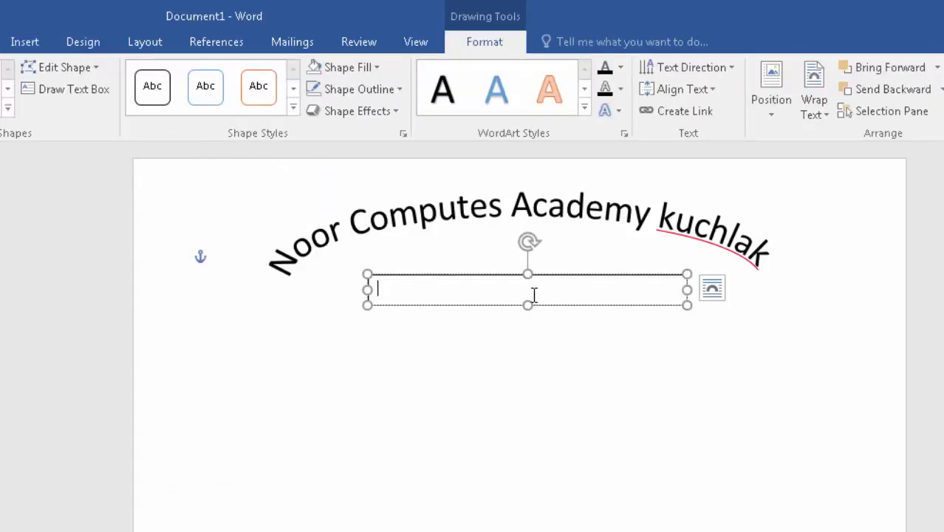
type("Phone Nu")
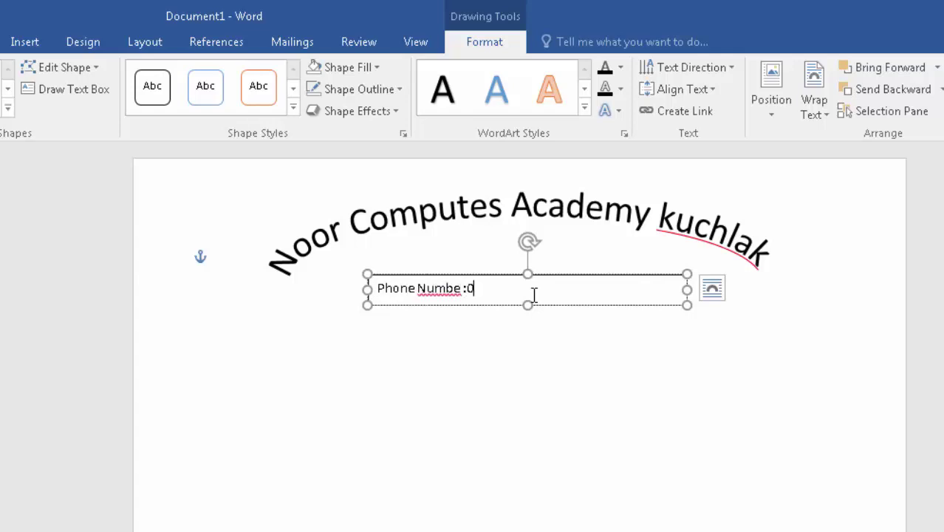
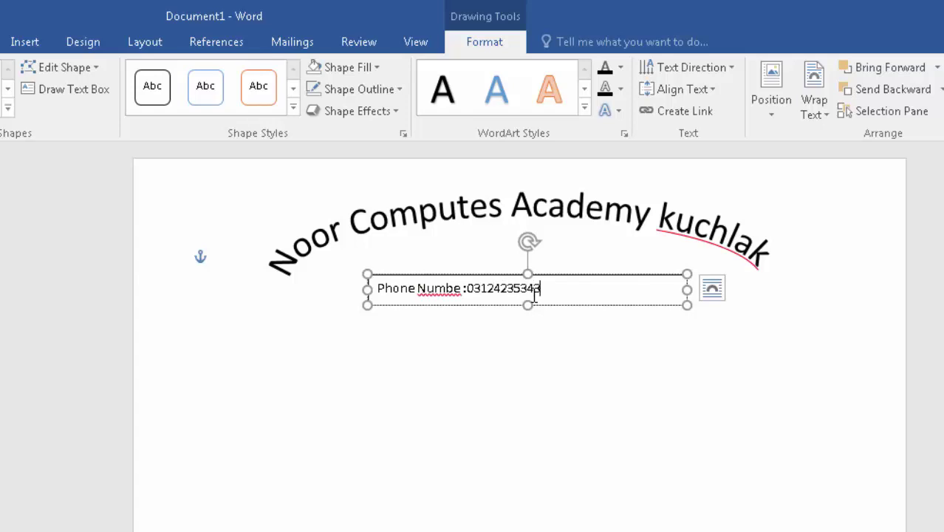
key("ctrl+a")
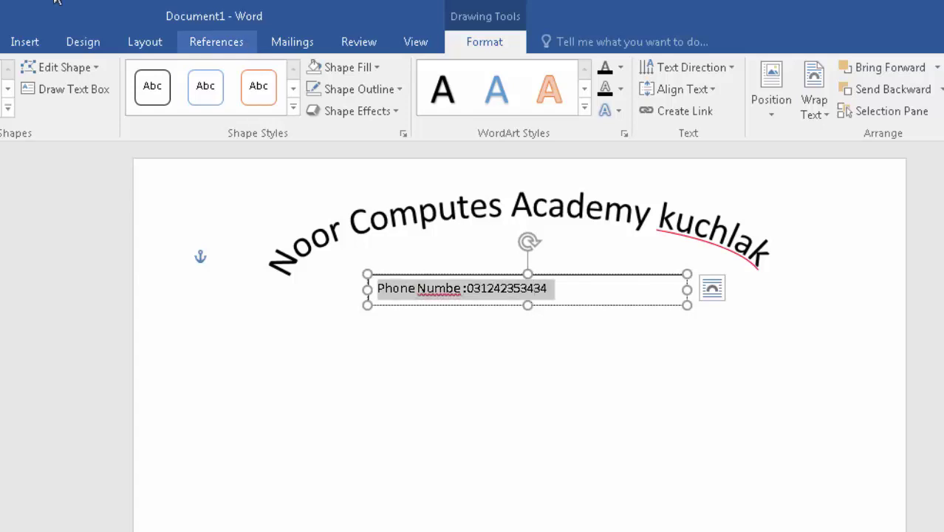
Centre the phone number line in its text box
left_click(2, 42)
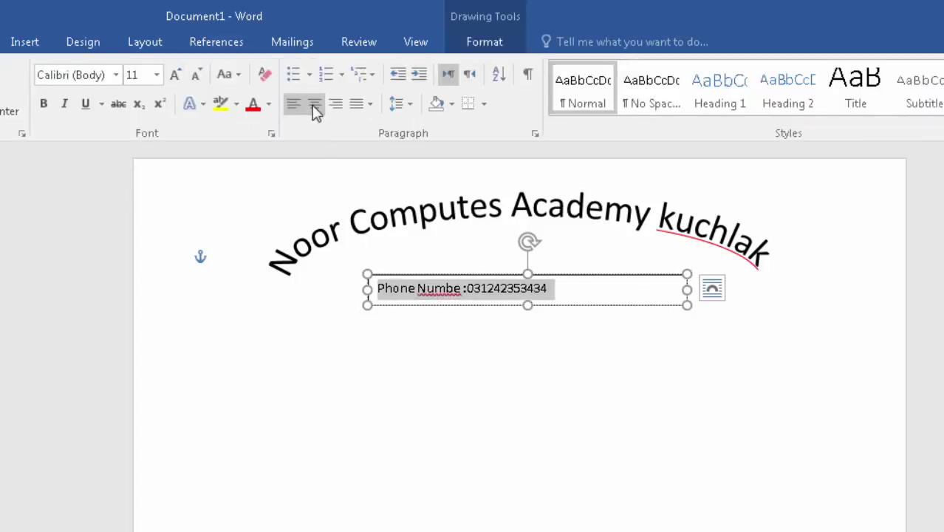
left_click(313, 107)
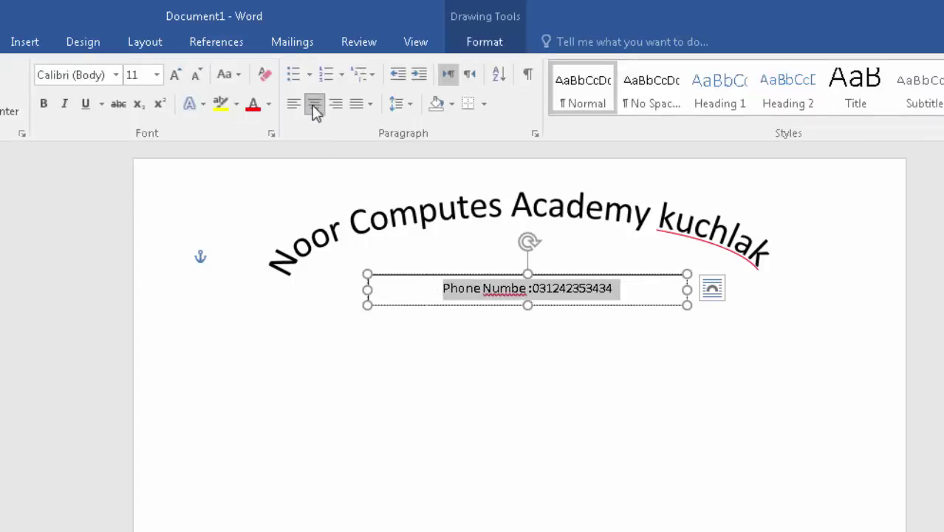
left_click(486, 44)
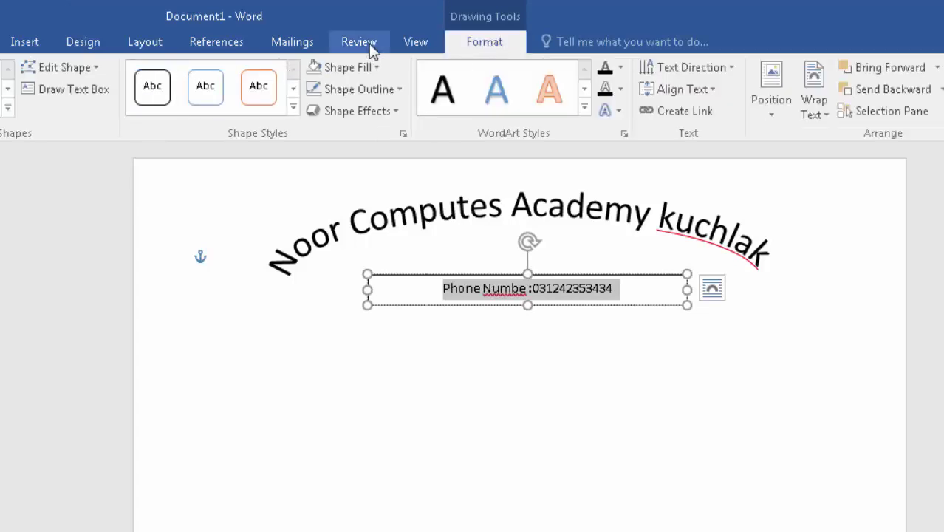
Give the phone number text box No Fill and No Outline
left_click(357, 67)
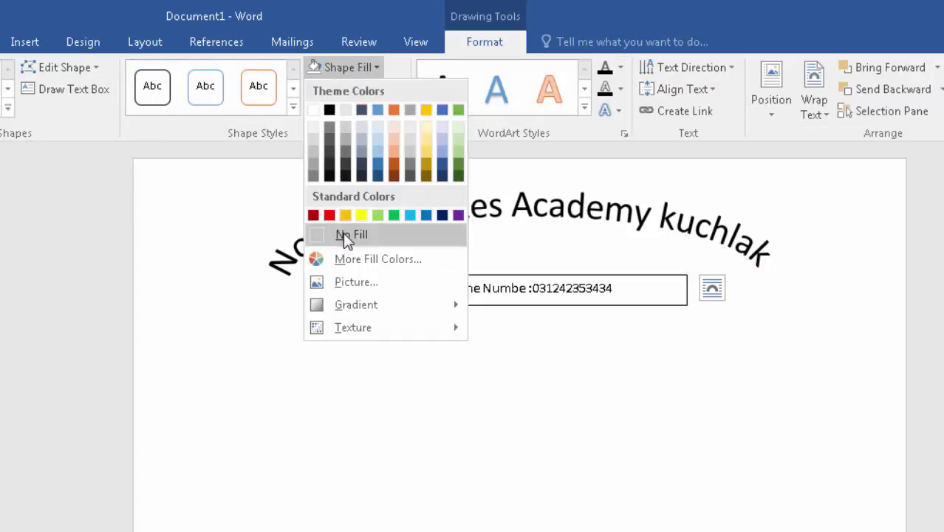
left_click(344, 235)
left_click(383, 88)
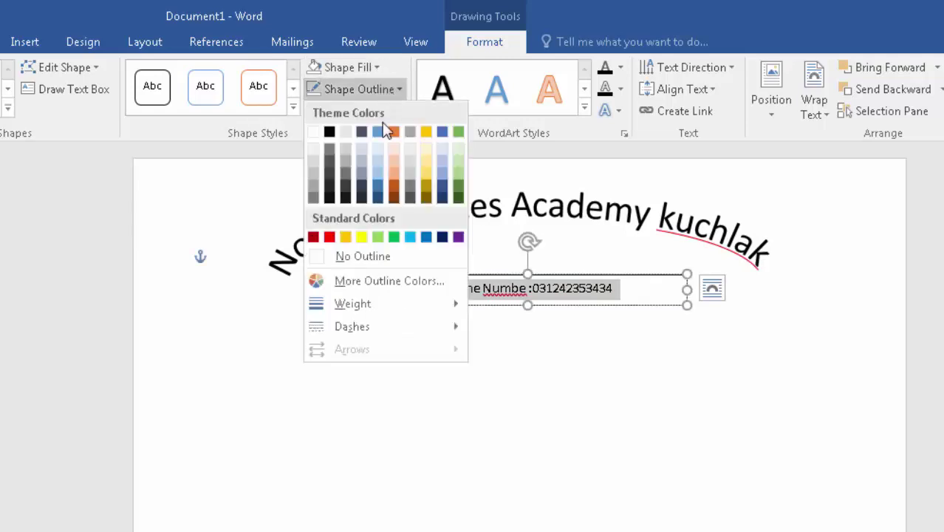
left_click(341, 255)
left_click(562, 479)
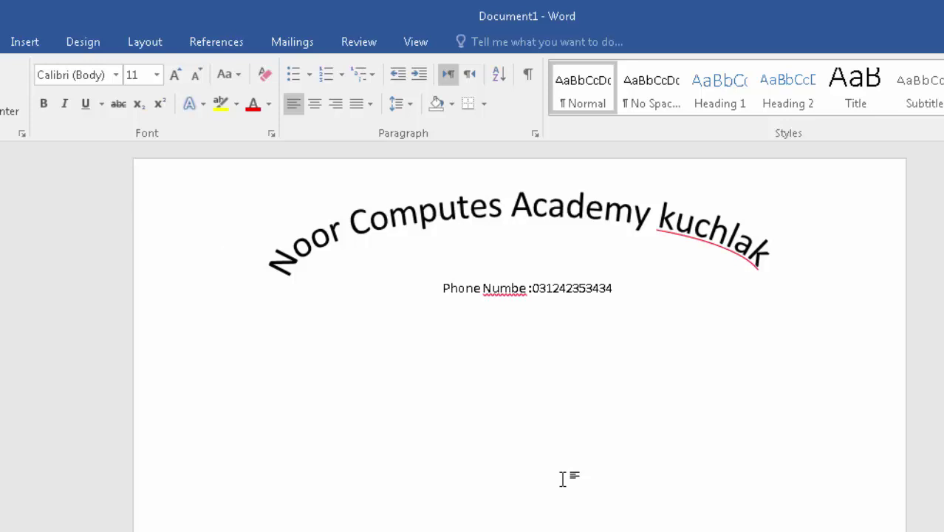
Choose a shape from the Insert Shapes gallery to draw below the phone line
left_click(32, 44)
left_click(139, 106)
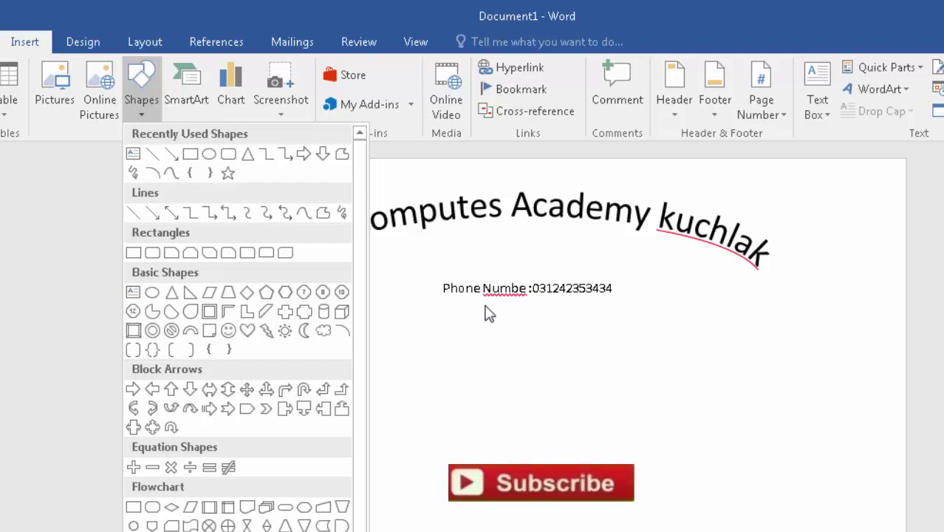
left_click(153, 154)
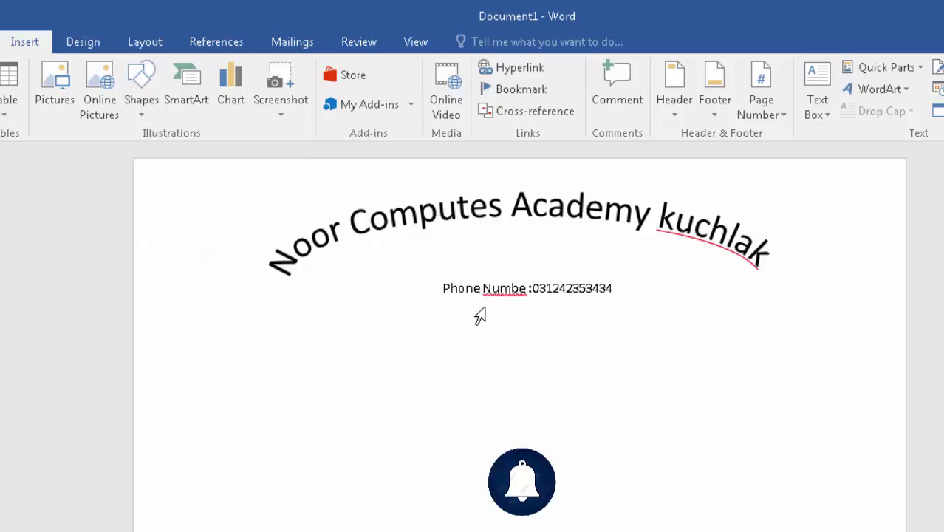